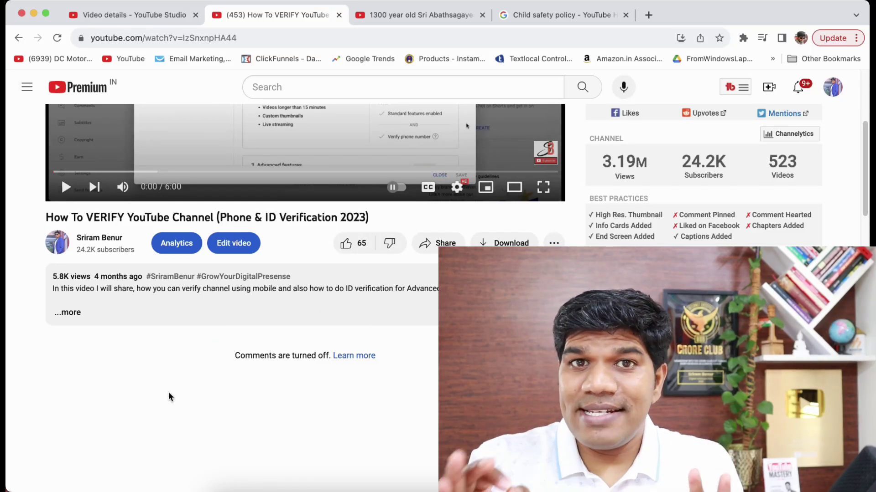
Step: Highlight the watch page note saying comments are turned off
left_click_drag(375, 356, 231, 357)
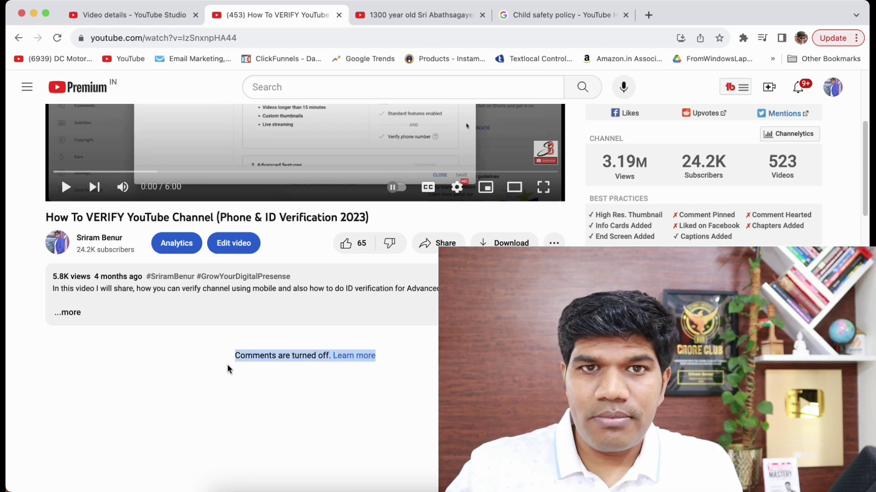
scroll(132, 342, "down", 5)
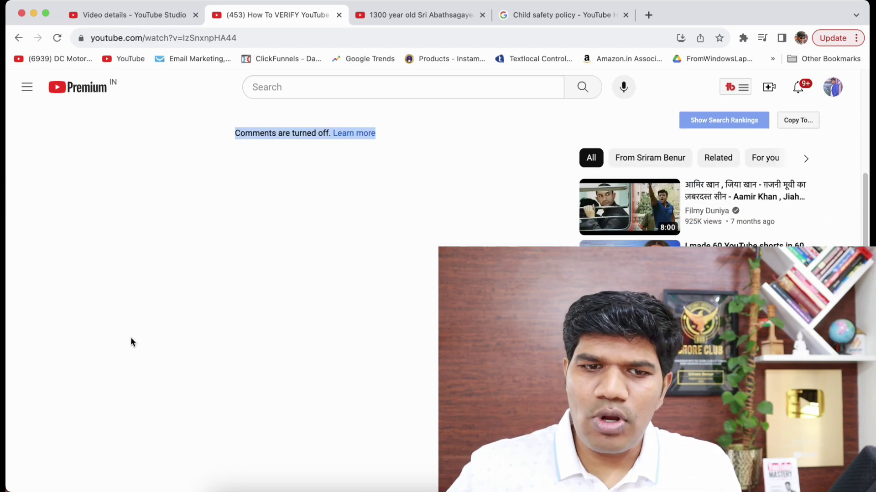
scroll(130, 342, "up", 2)
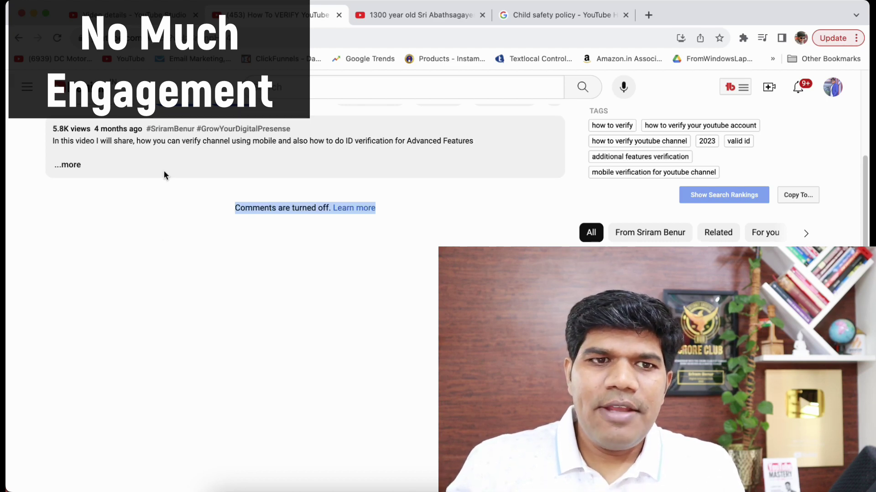
Step: In Studio video details, highlight the made-for-kids, no over-18 restriction, and comments-disabled answers
left_click(131, 19)
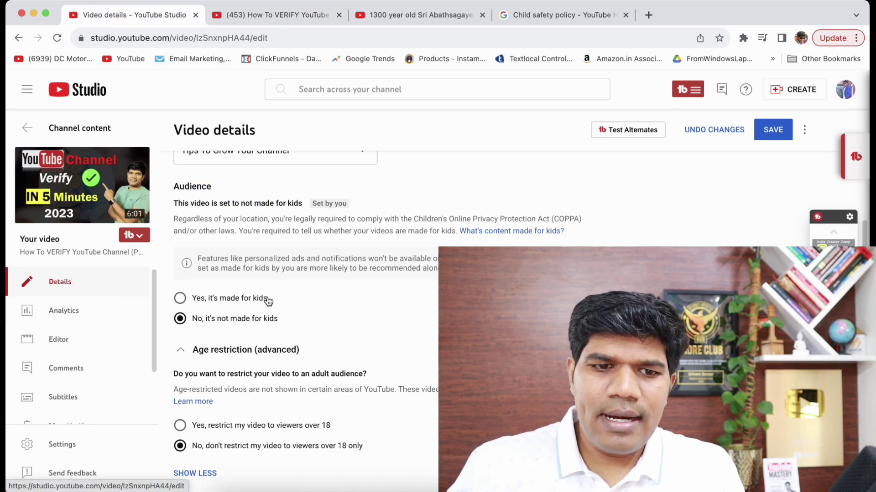
mouse_move(187, 305)
left_mouse_down()
mouse_move(223, 302)
mouse_move(137, 344)
mouse_move(310, 346)
mouse_move(292, 314)
left_mouse_up()
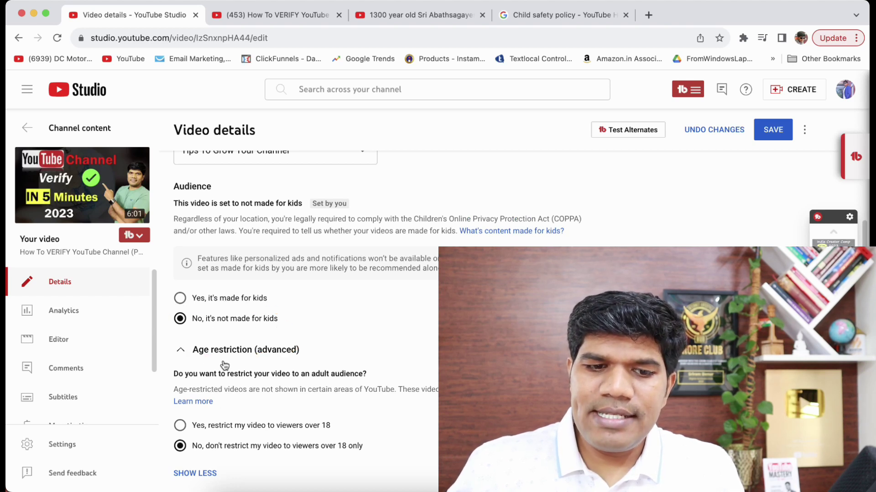
left_click_drag(365, 446, 202, 450)
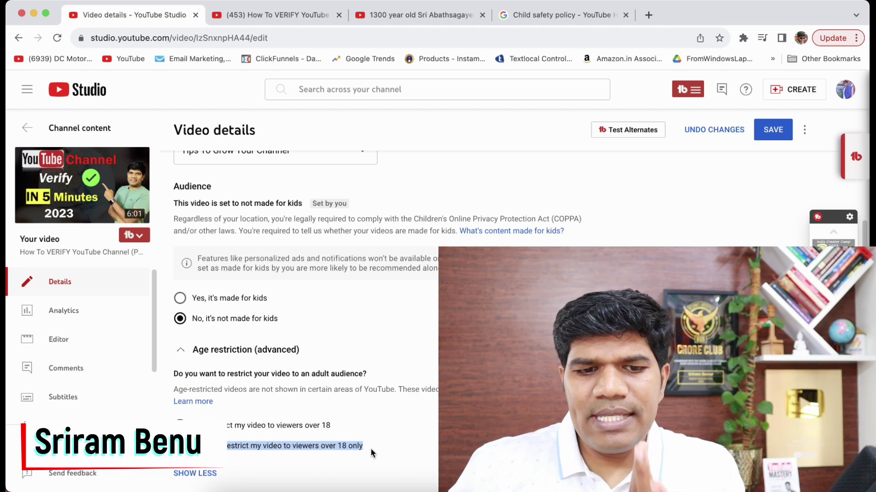
scroll(370, 447, "down", 20)
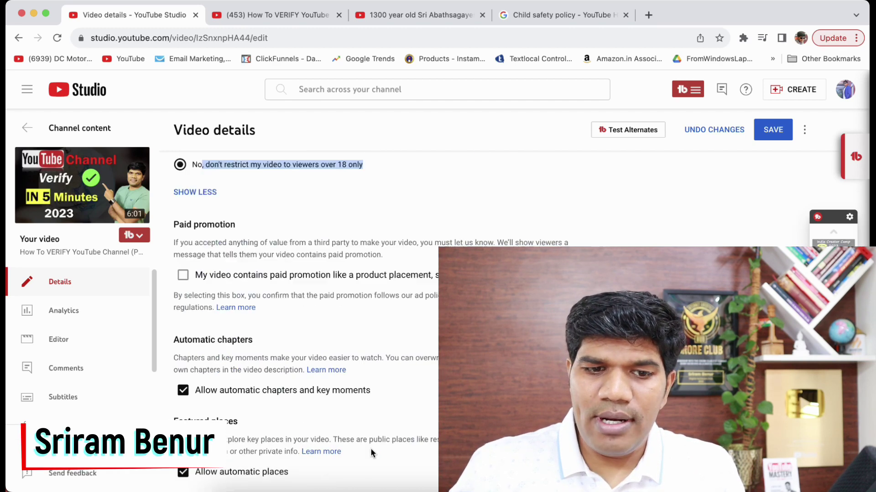
left_click_drag(258, 394, 192, 395)
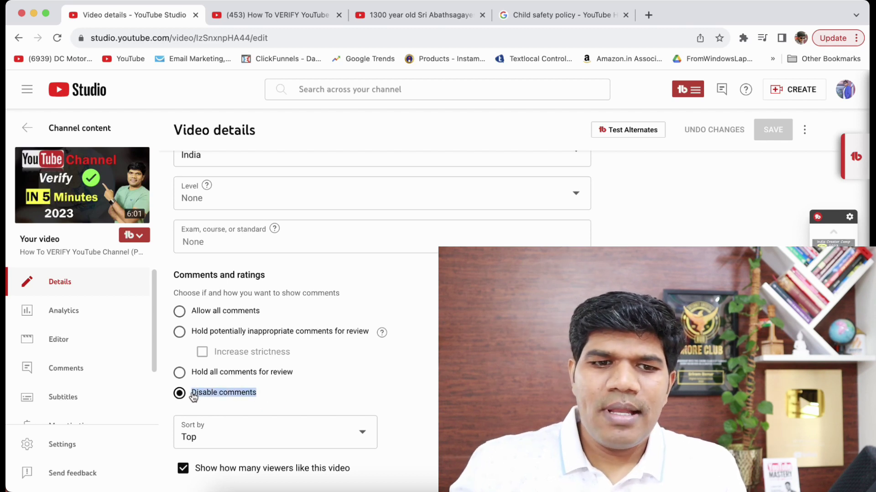
Step: Set comments to hold potentially inappropriate ones for review, save, and return to the watch page
left_click(179, 314)
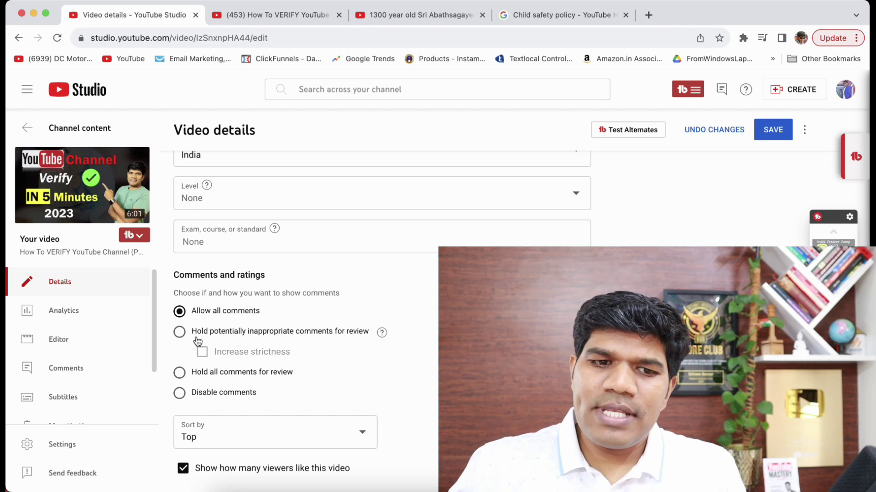
left_click(179, 334)
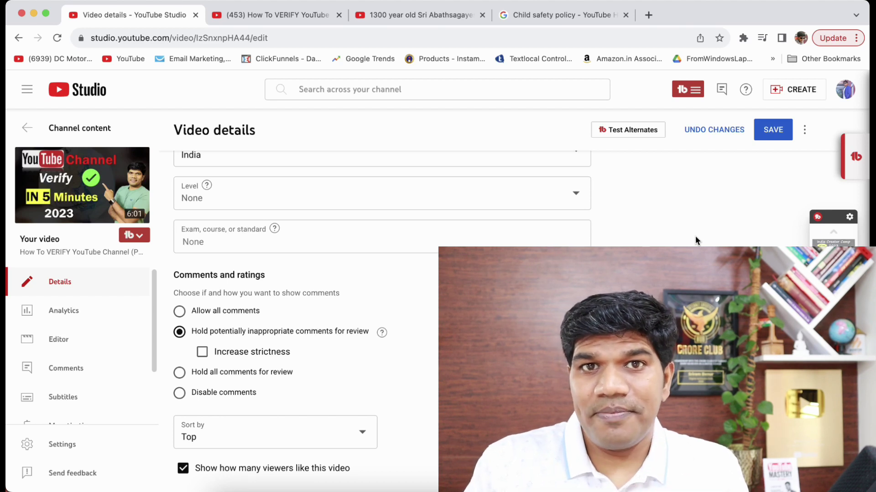
left_click(772, 131)
left_click(283, 14)
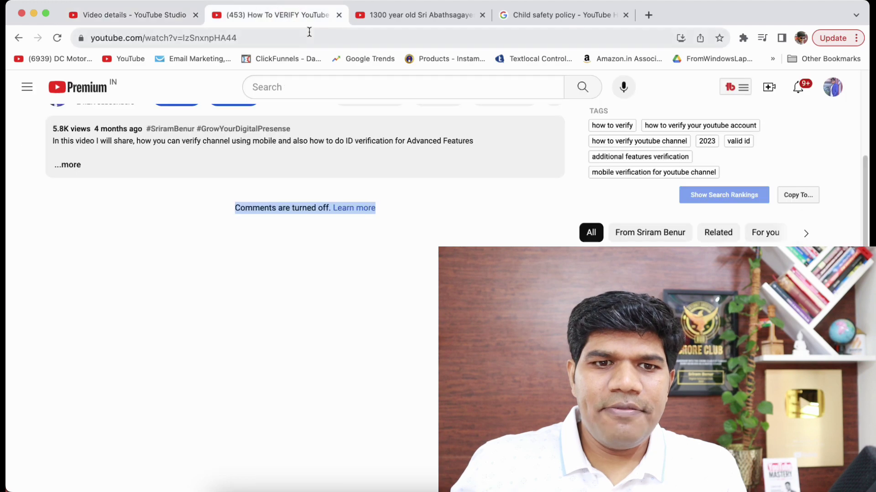
Step: Reload the watch page so the newly allowed comments appear
left_click(58, 38)
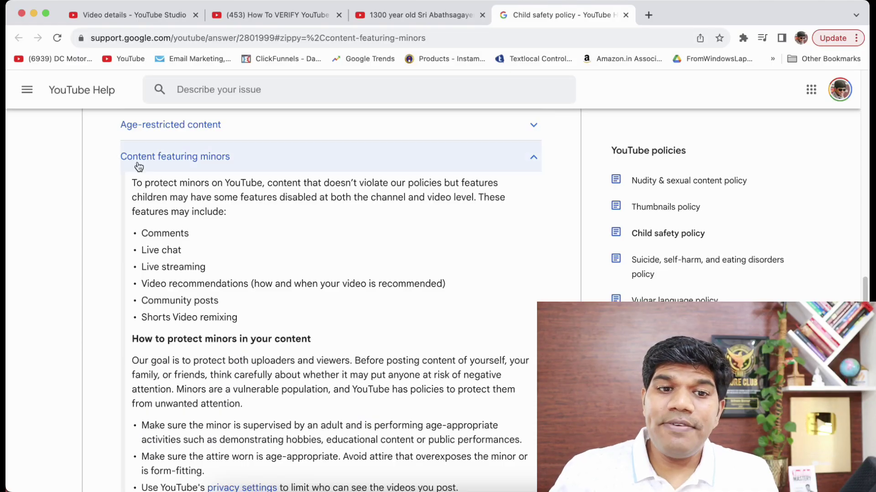
left_click_drag(132, 183, 192, 185)
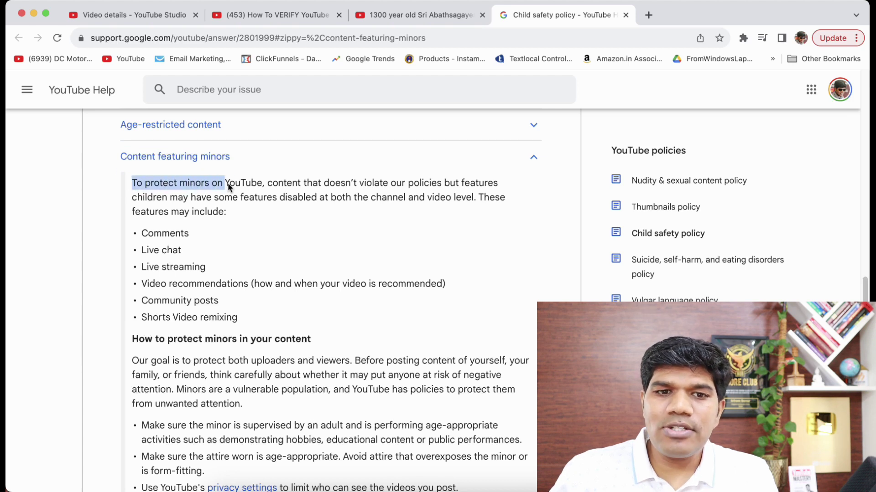
left_click_drag(325, 185, 393, 187)
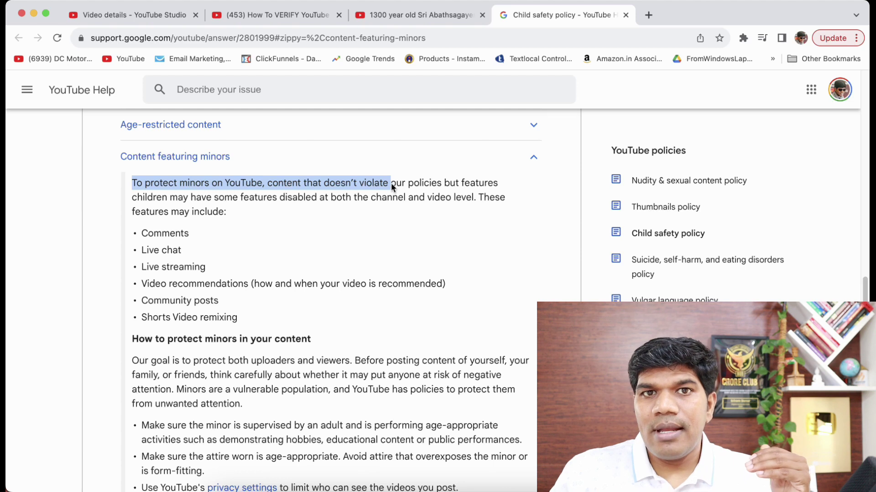
left_click(351, 204)
left_click_drag(445, 182, 485, 218)
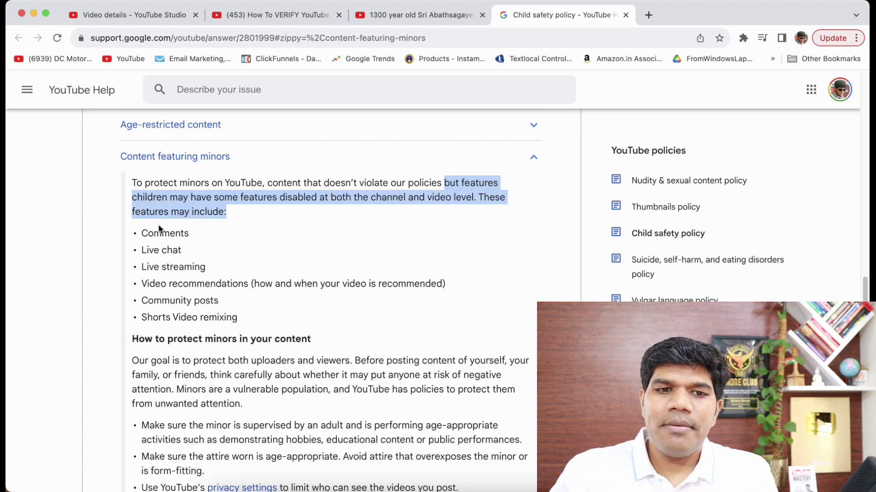
left_click_drag(196, 233, 139, 237)
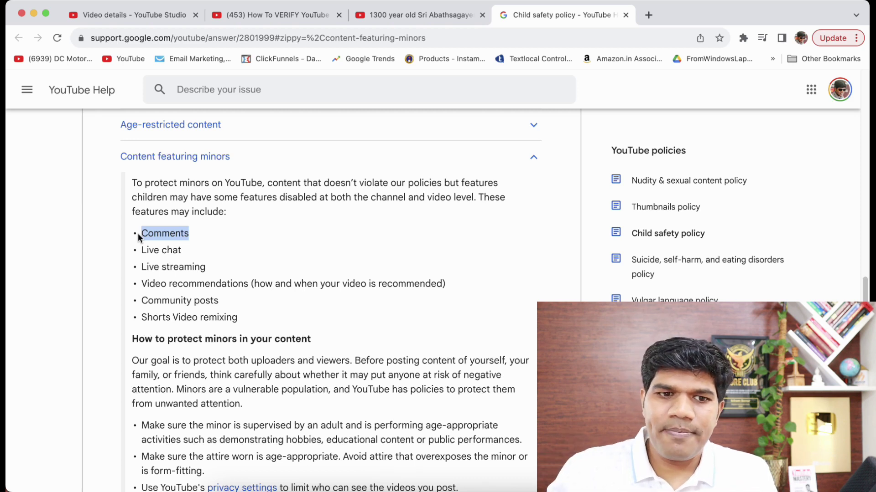
left_click_drag(182, 251, 139, 253)
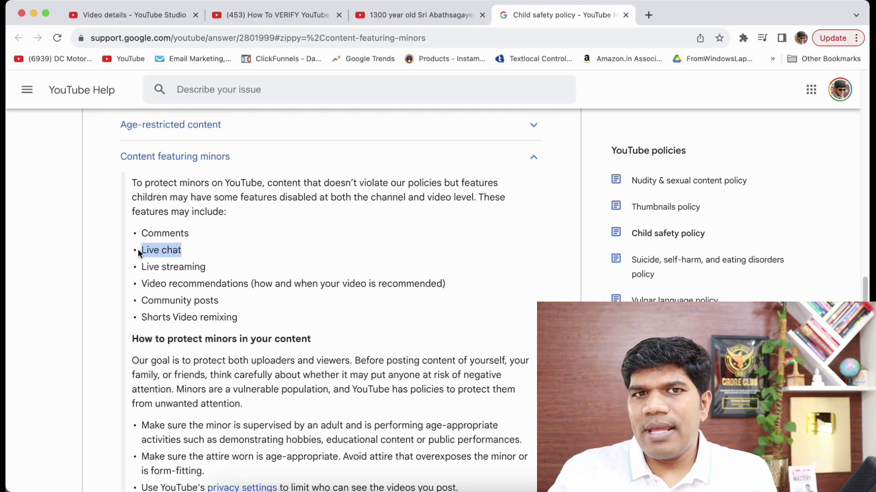
left_click(192, 275)
left_click_drag(224, 275, 142, 270)
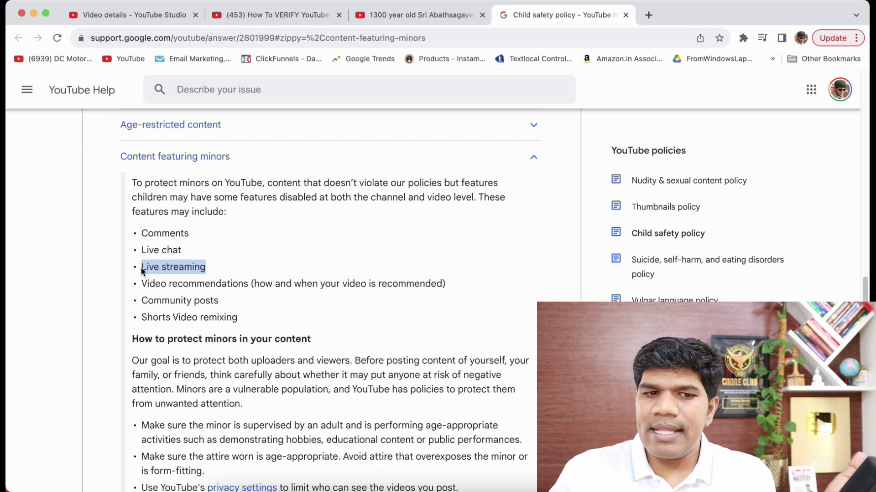
left_click(168, 287)
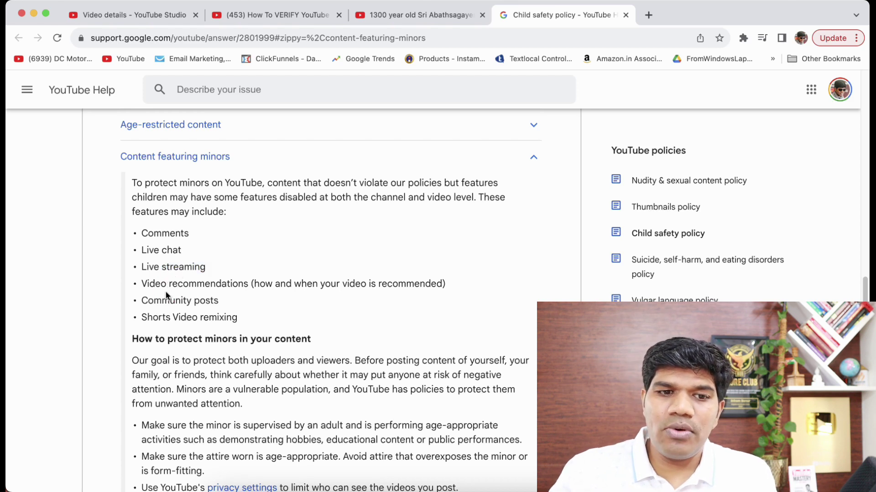
left_click_drag(142, 284, 251, 284)
left_click_drag(142, 301, 220, 303)
left_click_drag(141, 317, 243, 318)
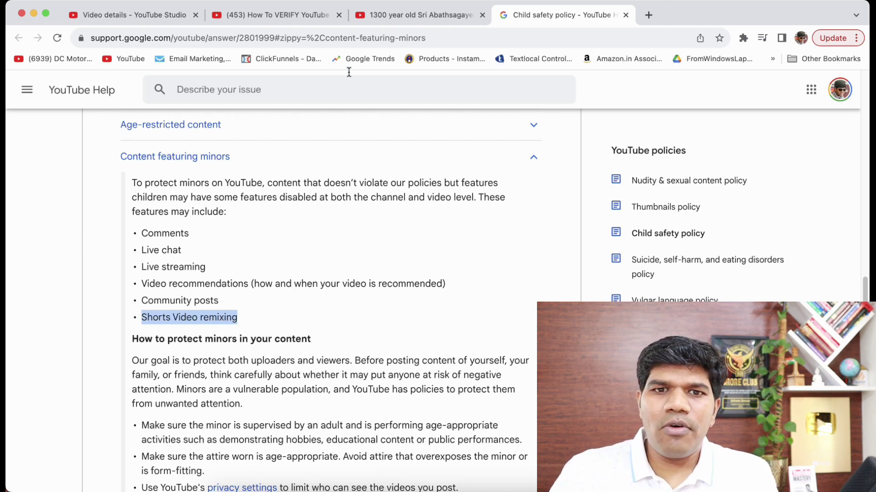
left_click(404, 15)
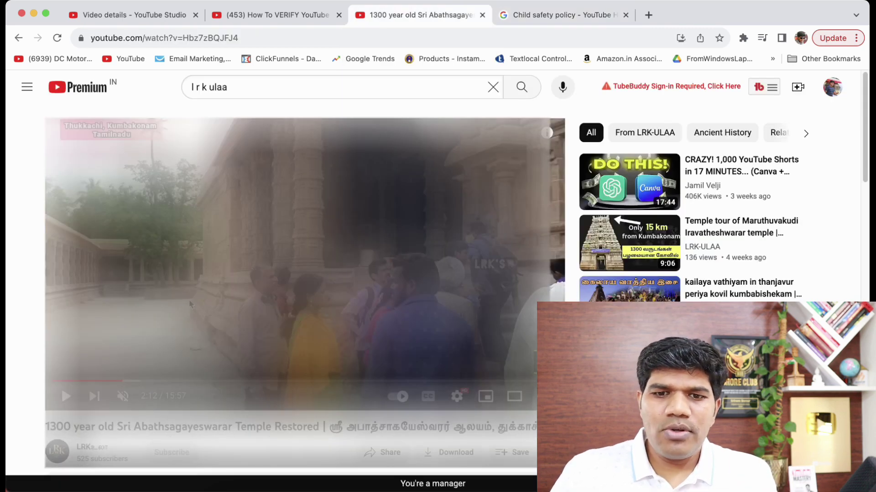
Step: Play the temple restoration video, pausing briefly on the pixelated face before resuming
left_click(66, 397)
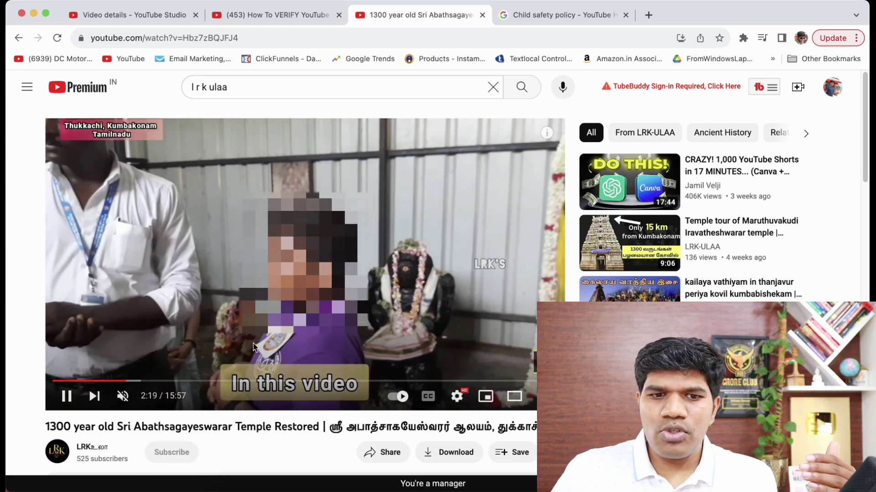
left_click(67, 396)
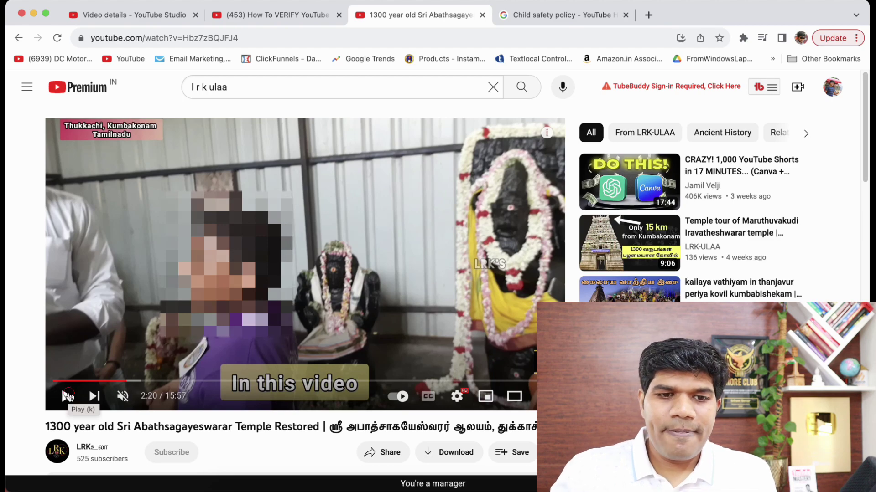
left_click(67, 396)
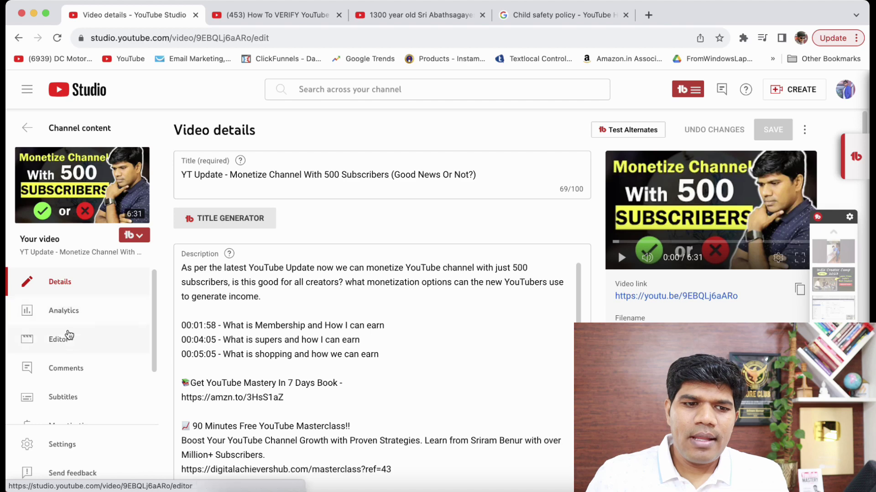
Step: Open the video Editor and add a Custom blur to the monetization video
left_click(63, 341)
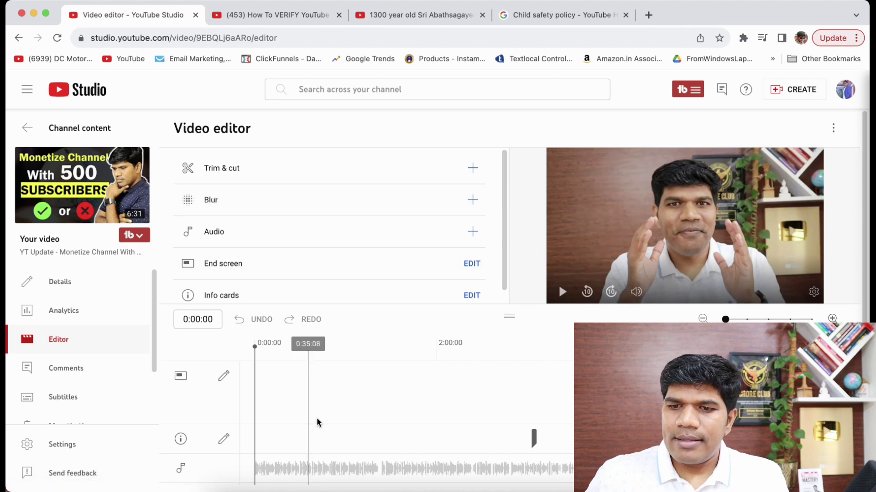
left_click(473, 200)
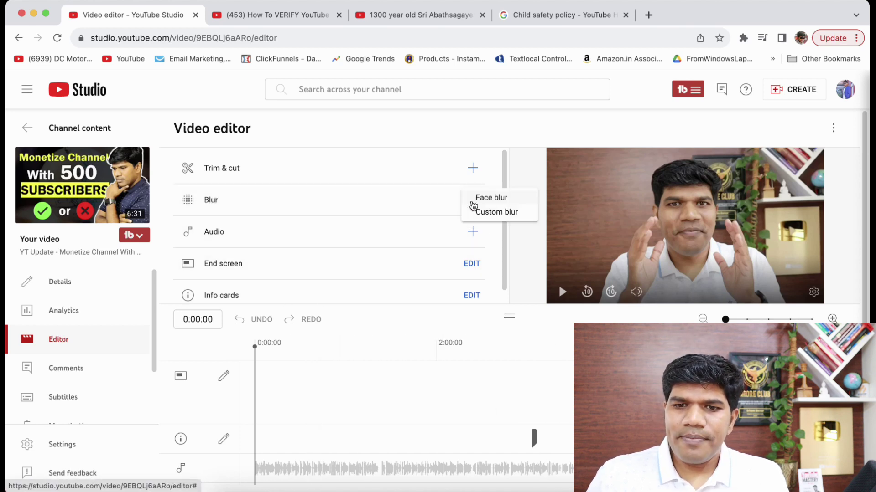
left_click(495, 214)
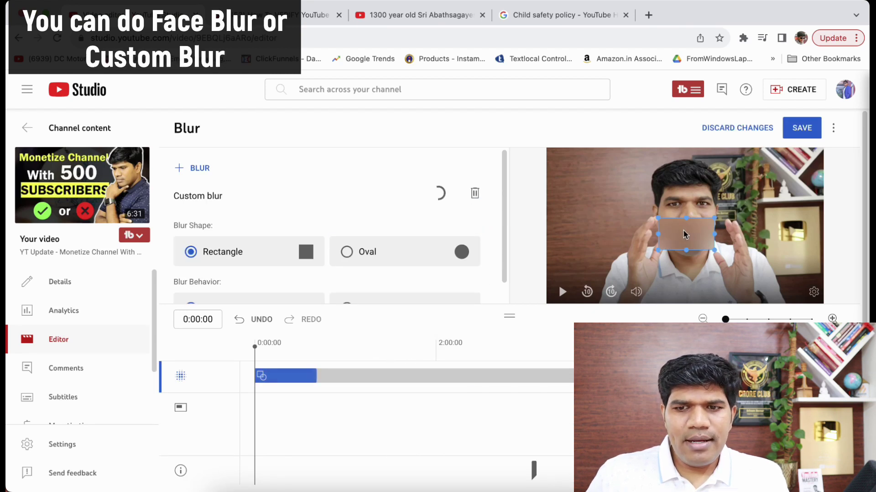
Step: Resize and reposition the custom blur box to cover the presenter's face
left_click_drag(686, 218, 685, 155)
left_click_drag(657, 219, 617, 219)
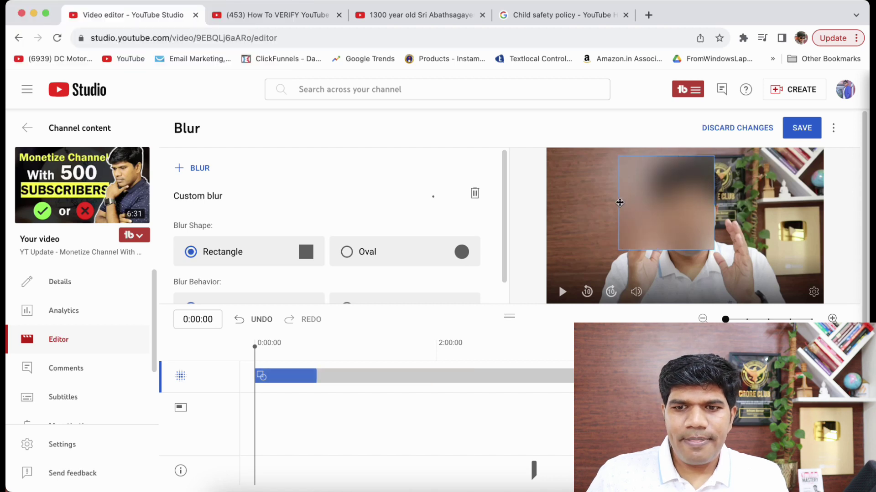
left_click_drag(665, 205, 683, 210)
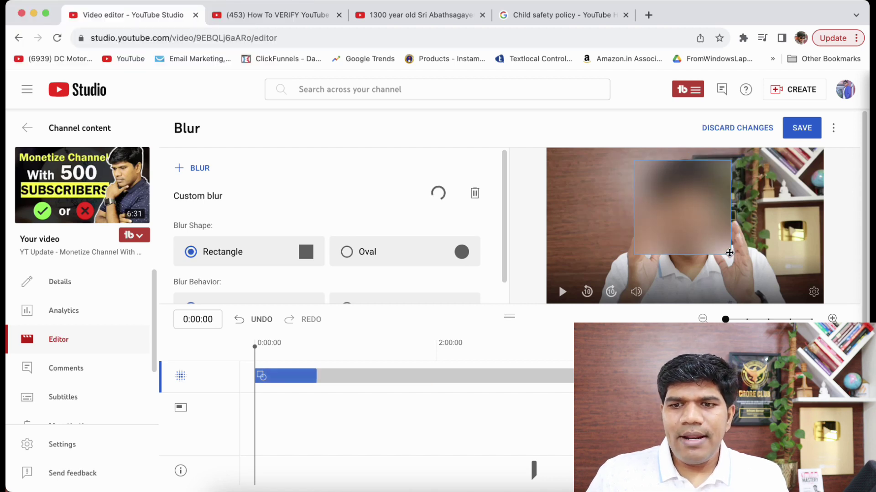
left_click_drag(633, 255, 614, 275)
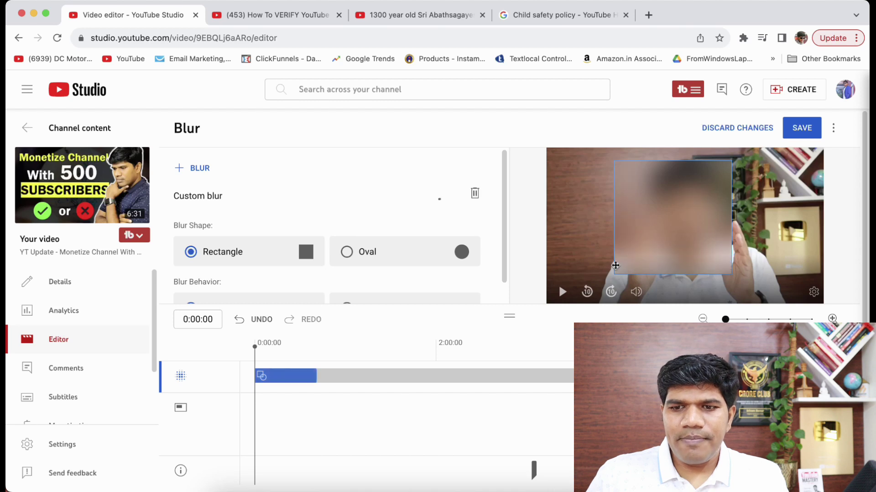
left_click_drag(732, 163, 744, 149)
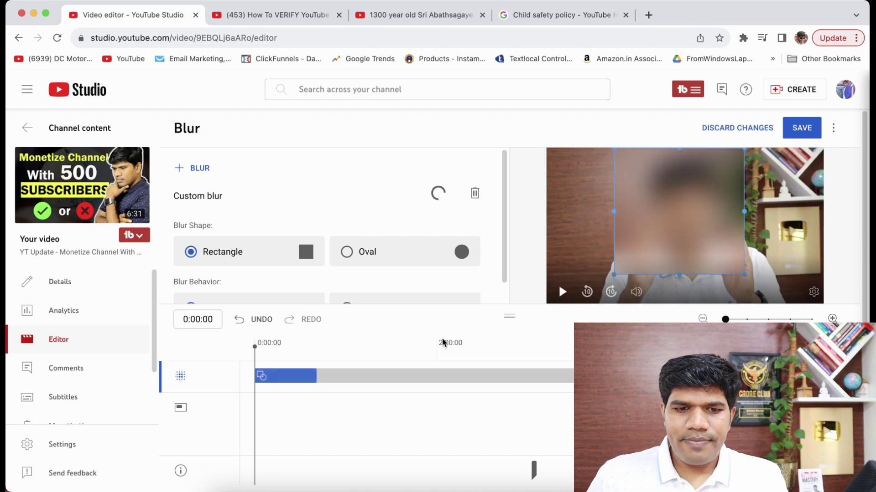
Step: Shorten the blur clip on the timeline so it covers only the opening seconds
scroll(318, 386, "down", 3)
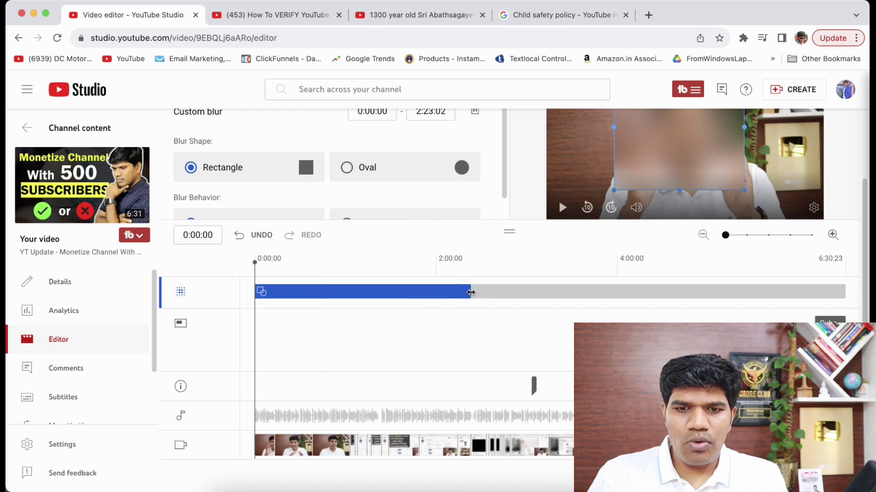
left_click_drag(475, 292, 341, 293)
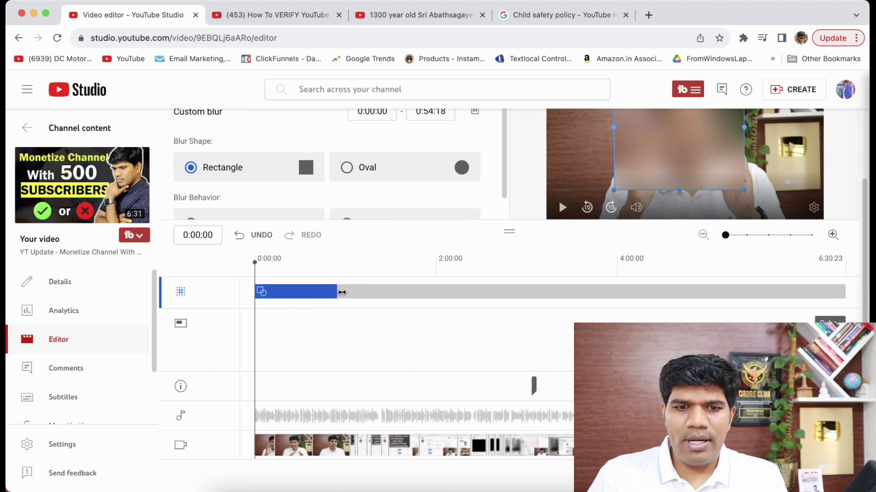
left_click_drag(336, 294, 292, 293)
Step: Preview the blur, skipping ahead twenty seconds, then leave the editor for Details
scroll(401, 322, "up", 3)
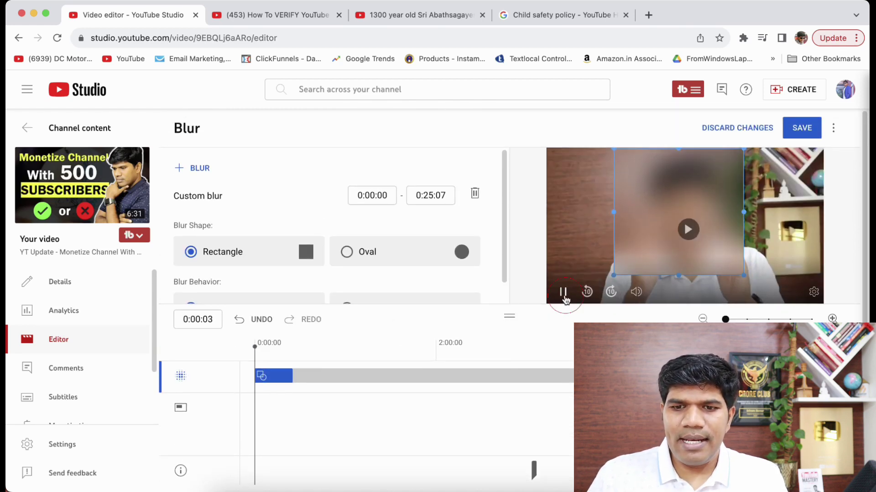
left_click(562, 292)
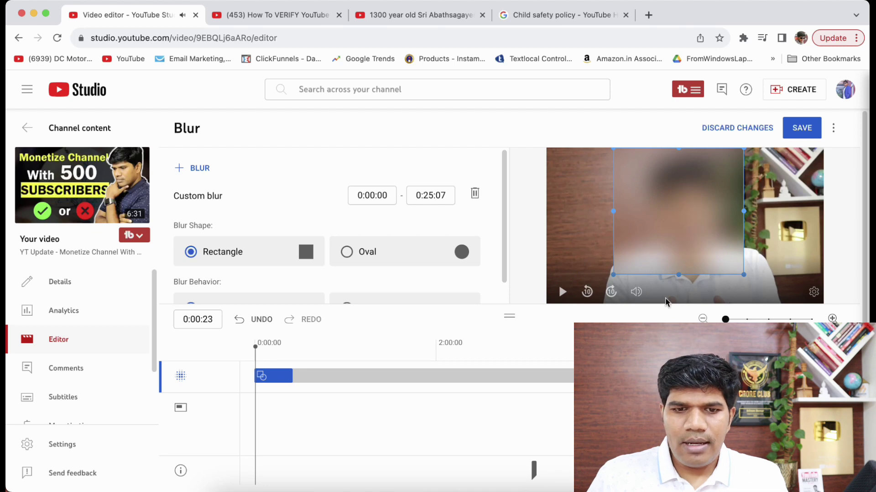
scroll(437, 215, "down", 1)
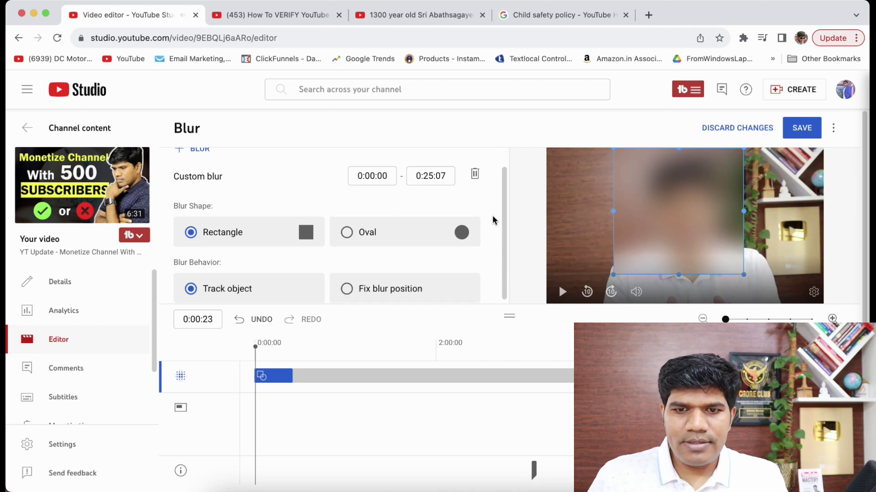
left_click(612, 292)
left_click(612, 291)
left_click(611, 292)
left_click(611, 292)
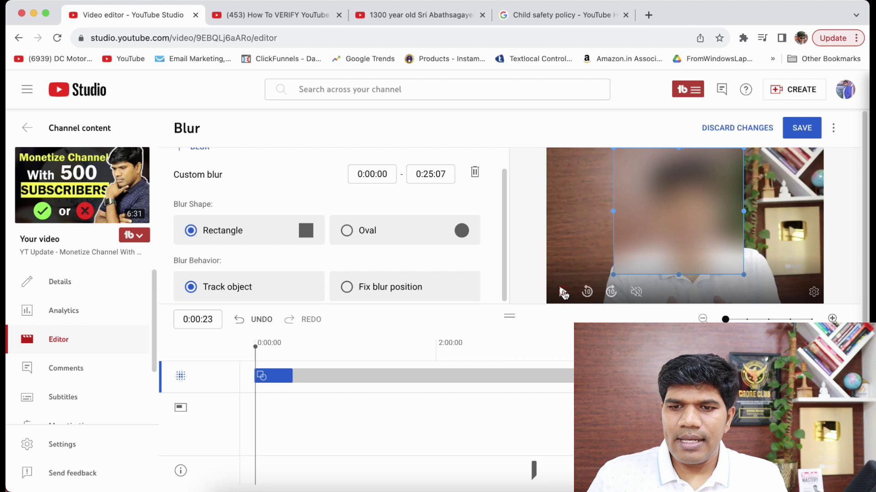
left_click(564, 292)
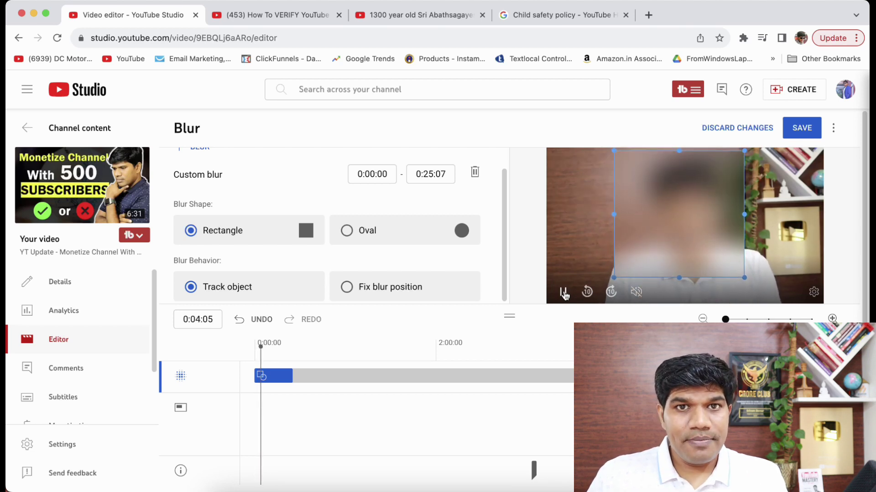
left_click(563, 292)
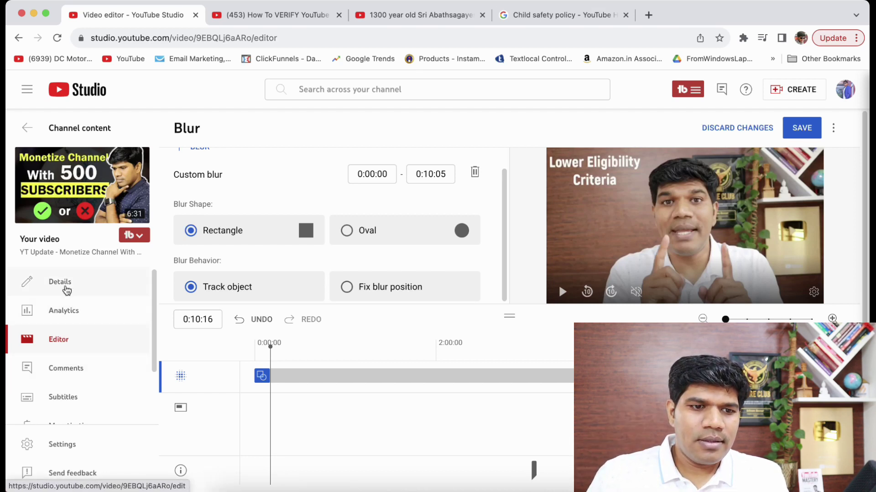
left_click(68, 284)
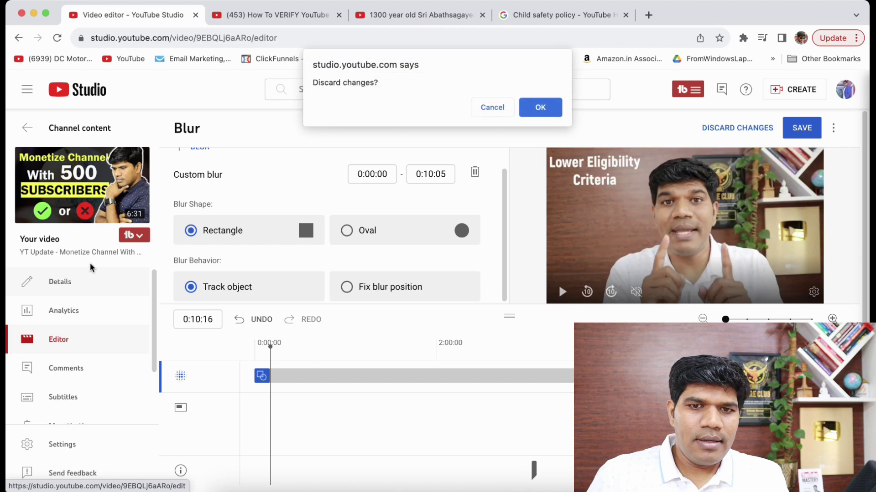
Step: Discard the unsaved blur changes and scroll down to Comments and ratings
left_click(540, 108)
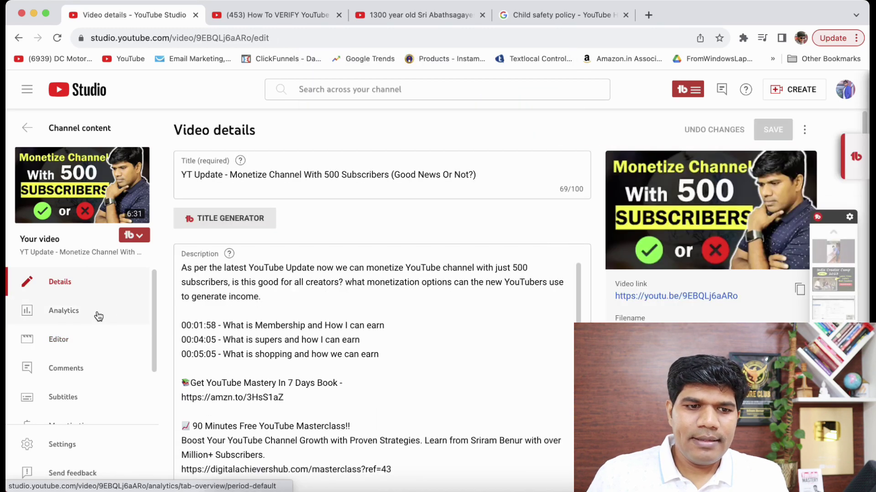
scroll(474, 347, "down", 10)
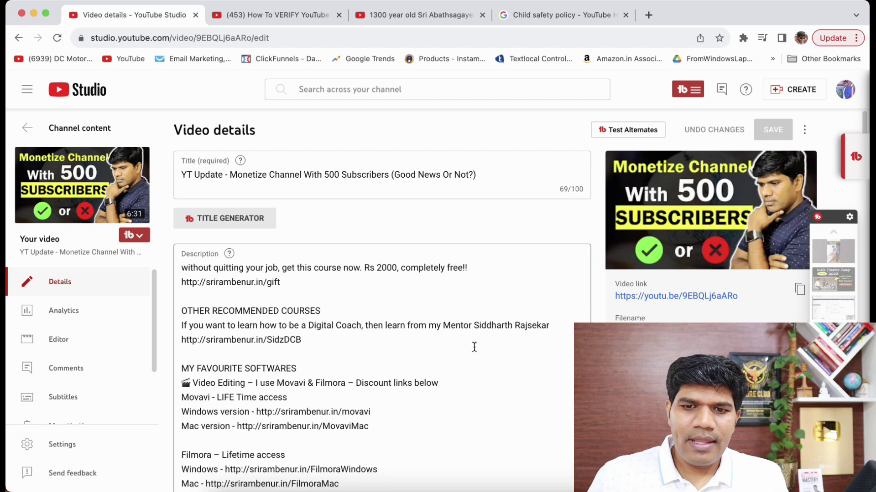
scroll(588, 322, "down", 20)
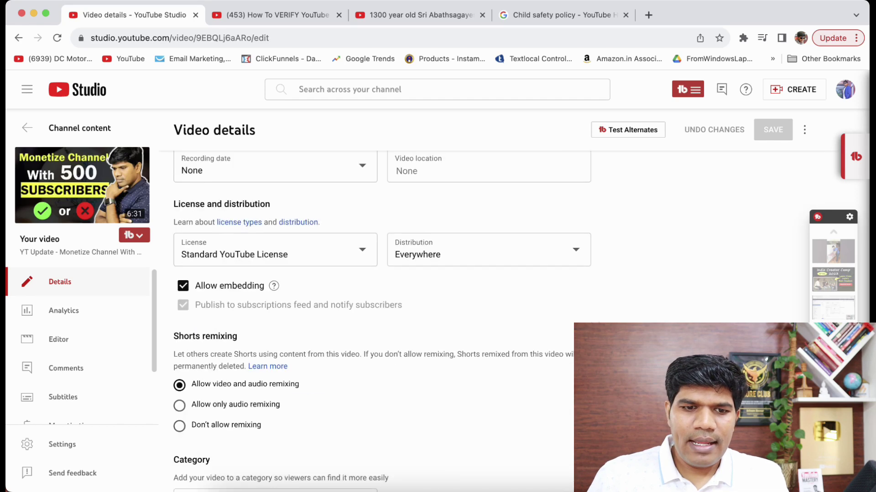
scroll(382, 319, "down", 1)
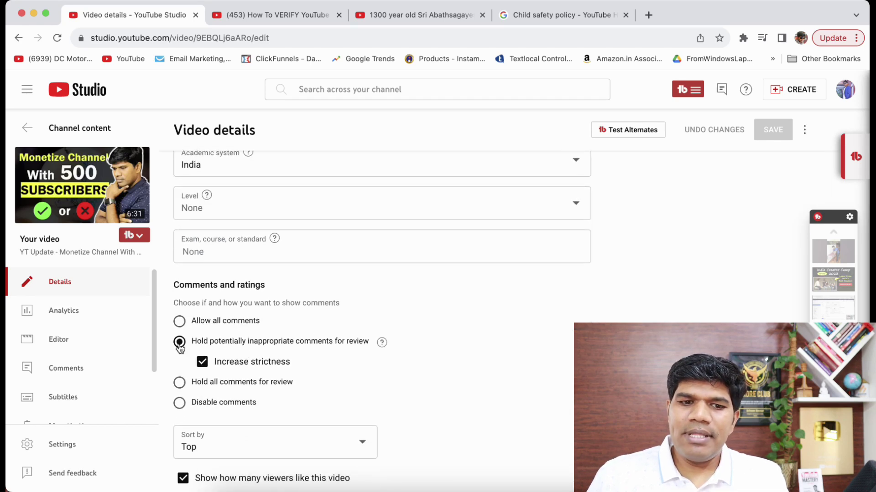